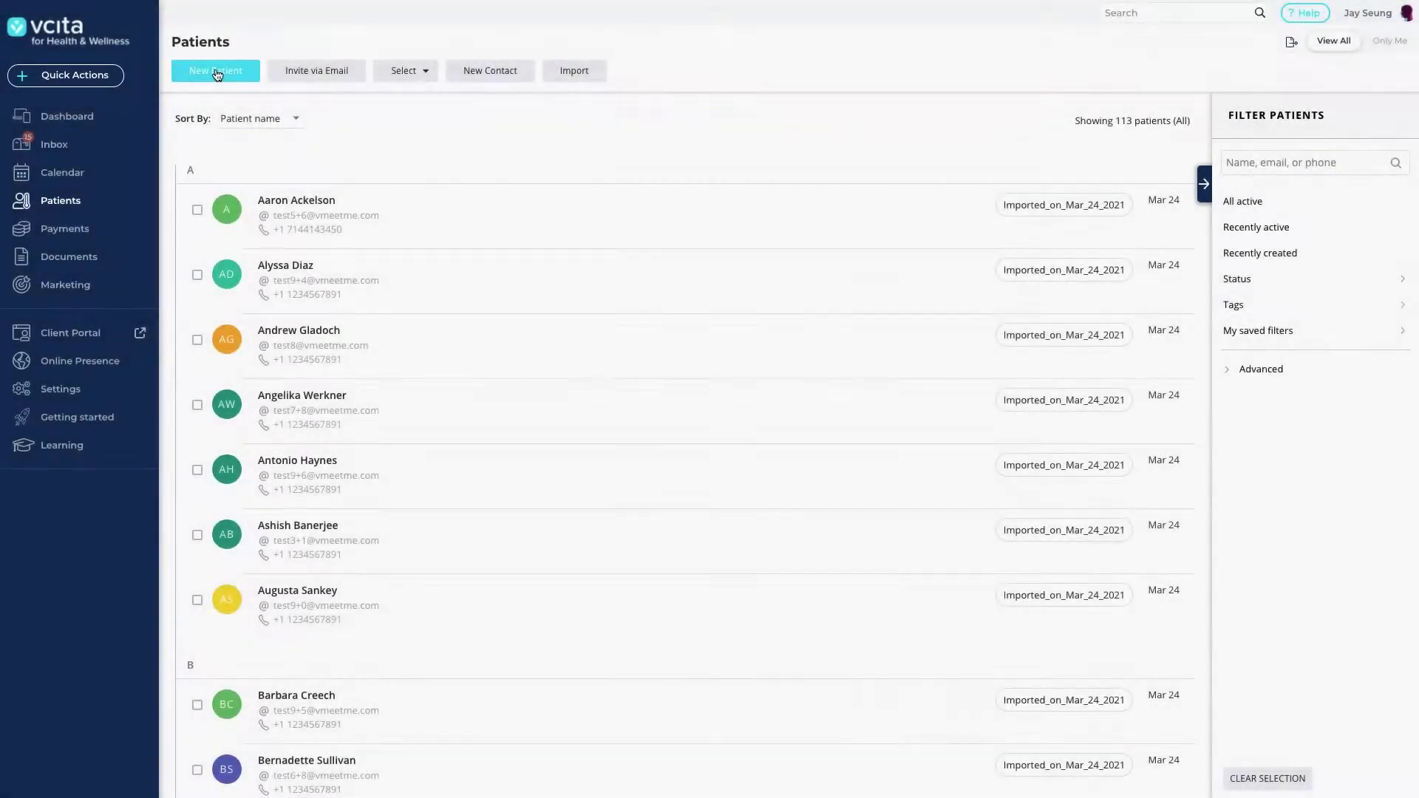
Start a new patient record and enter the patient's first name, last name and e-mail address.
left_click(216, 72)
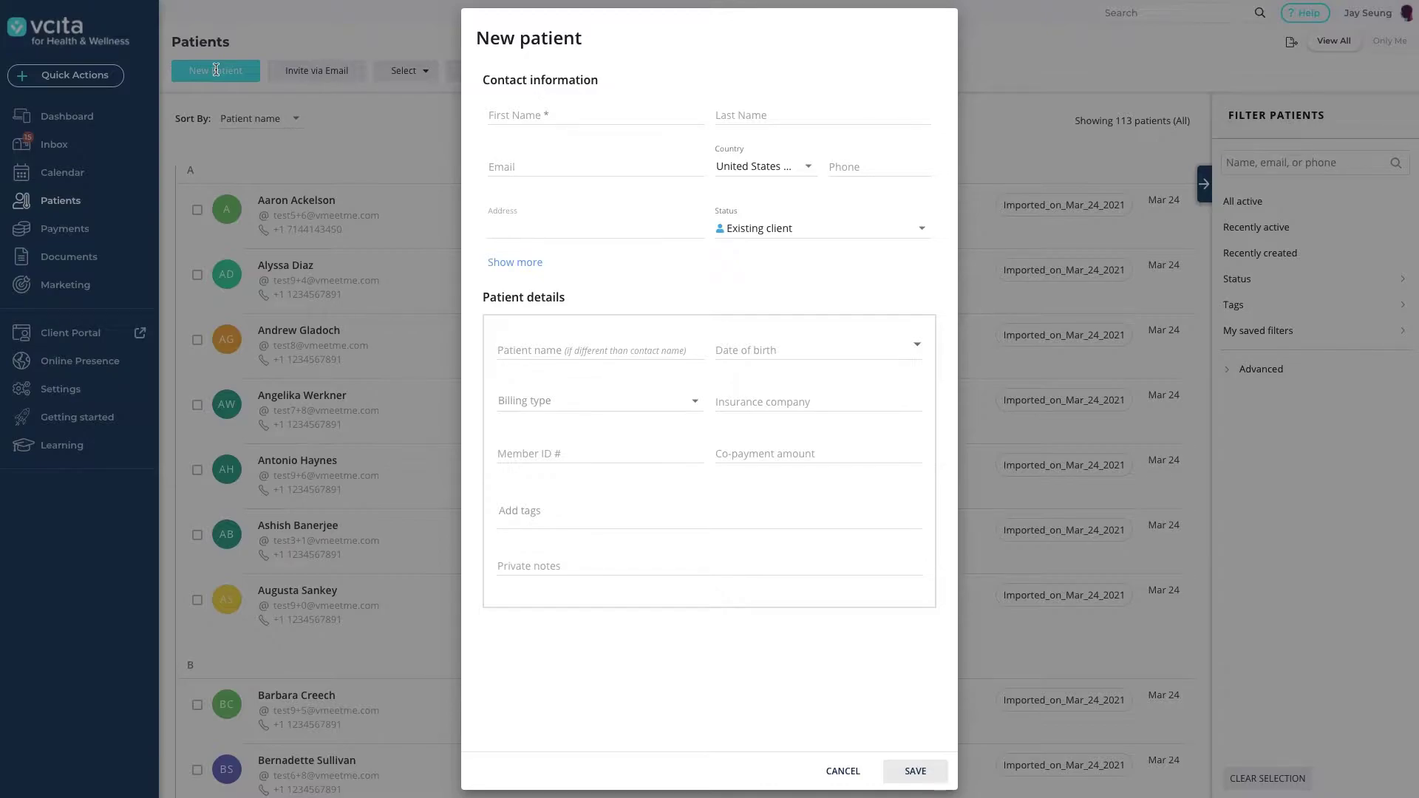
left_click(506, 113)
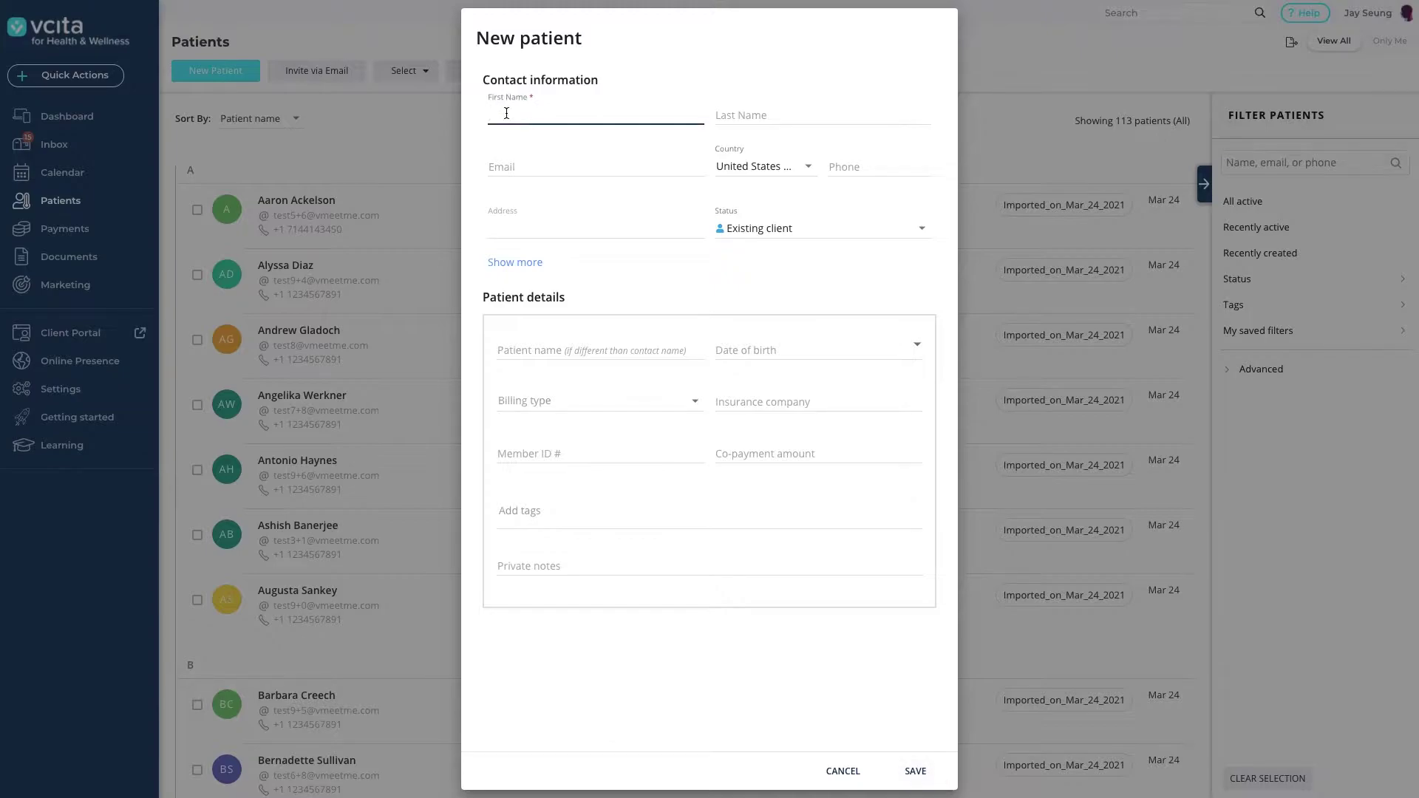
key("Tab")
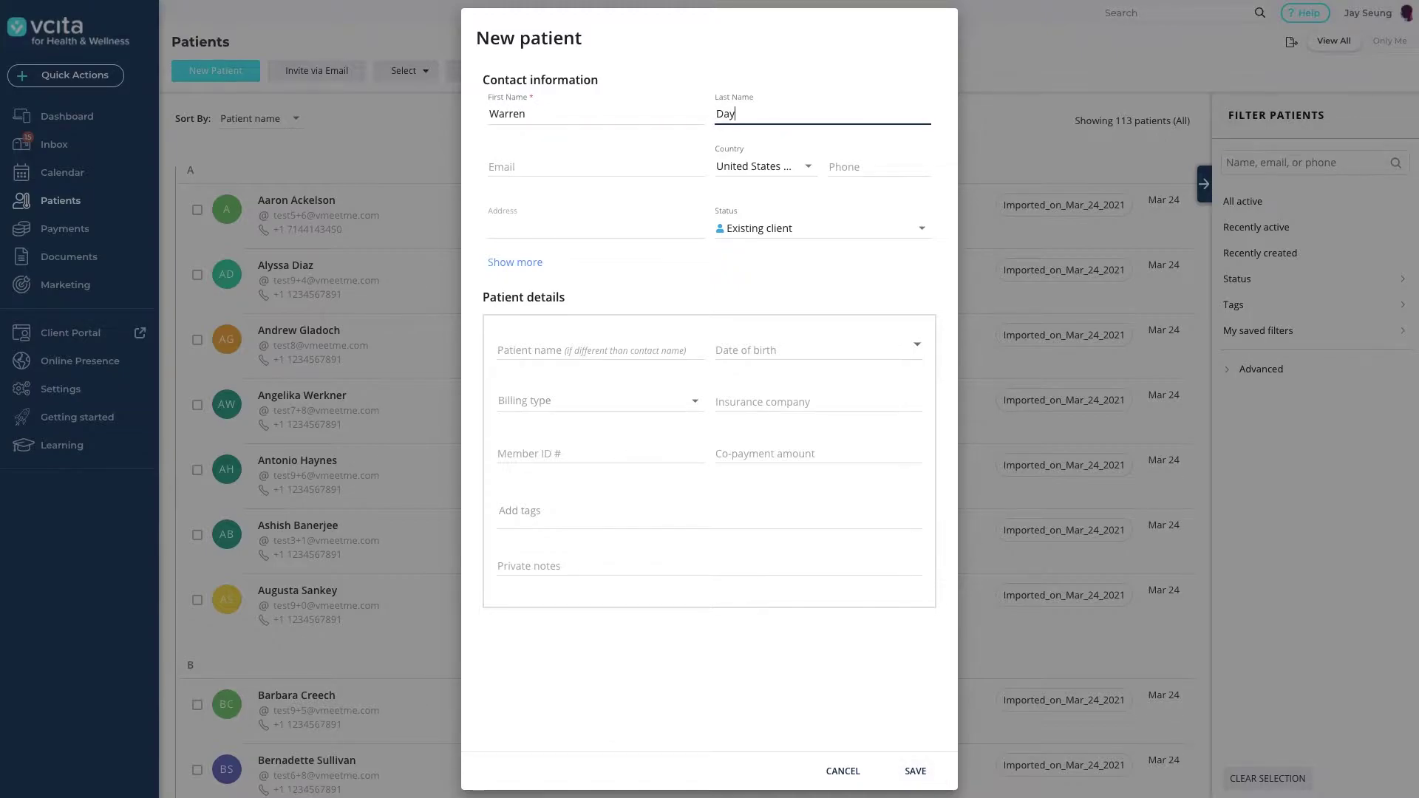
key("Tab")
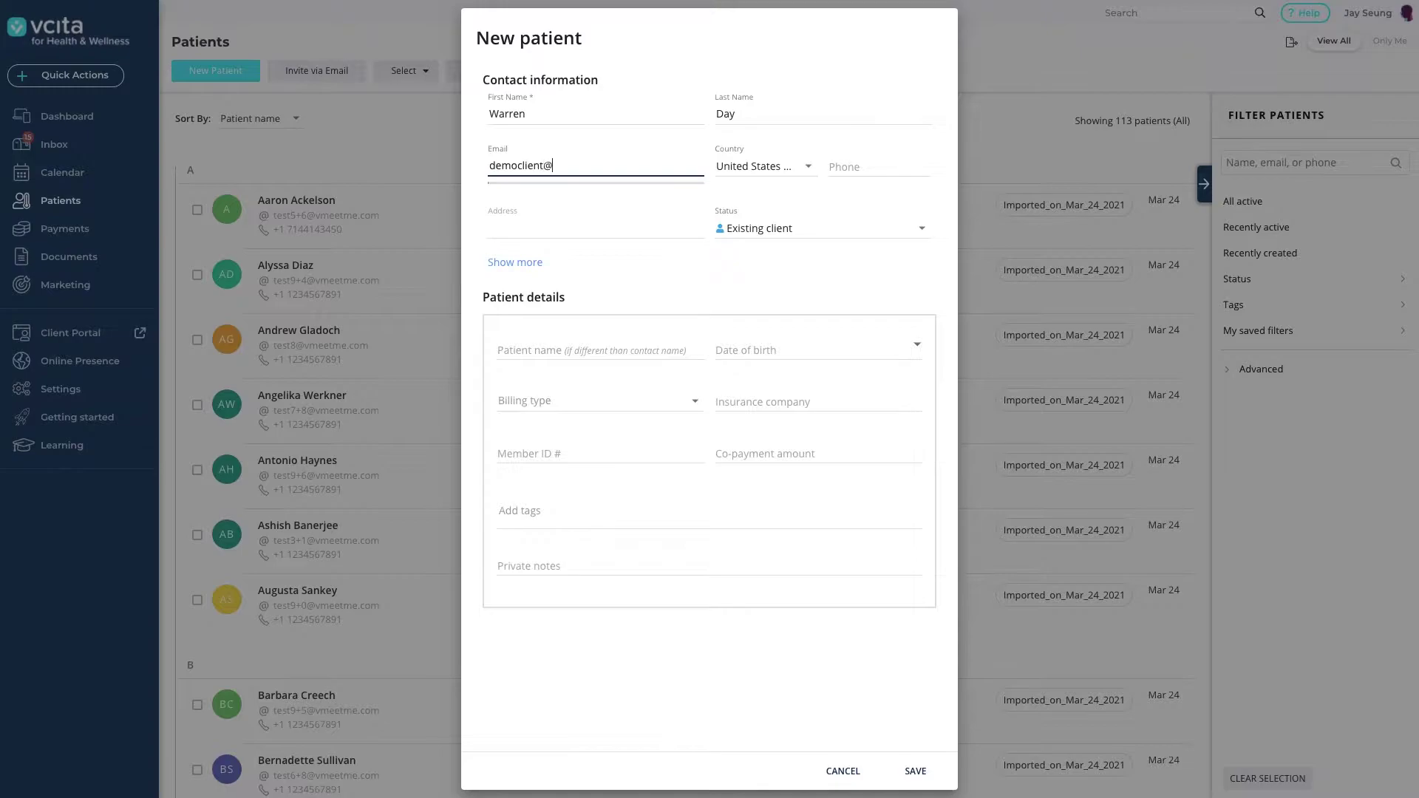
Tag the patient with group_therapy, insurance and anxiety.
left_click(556, 518)
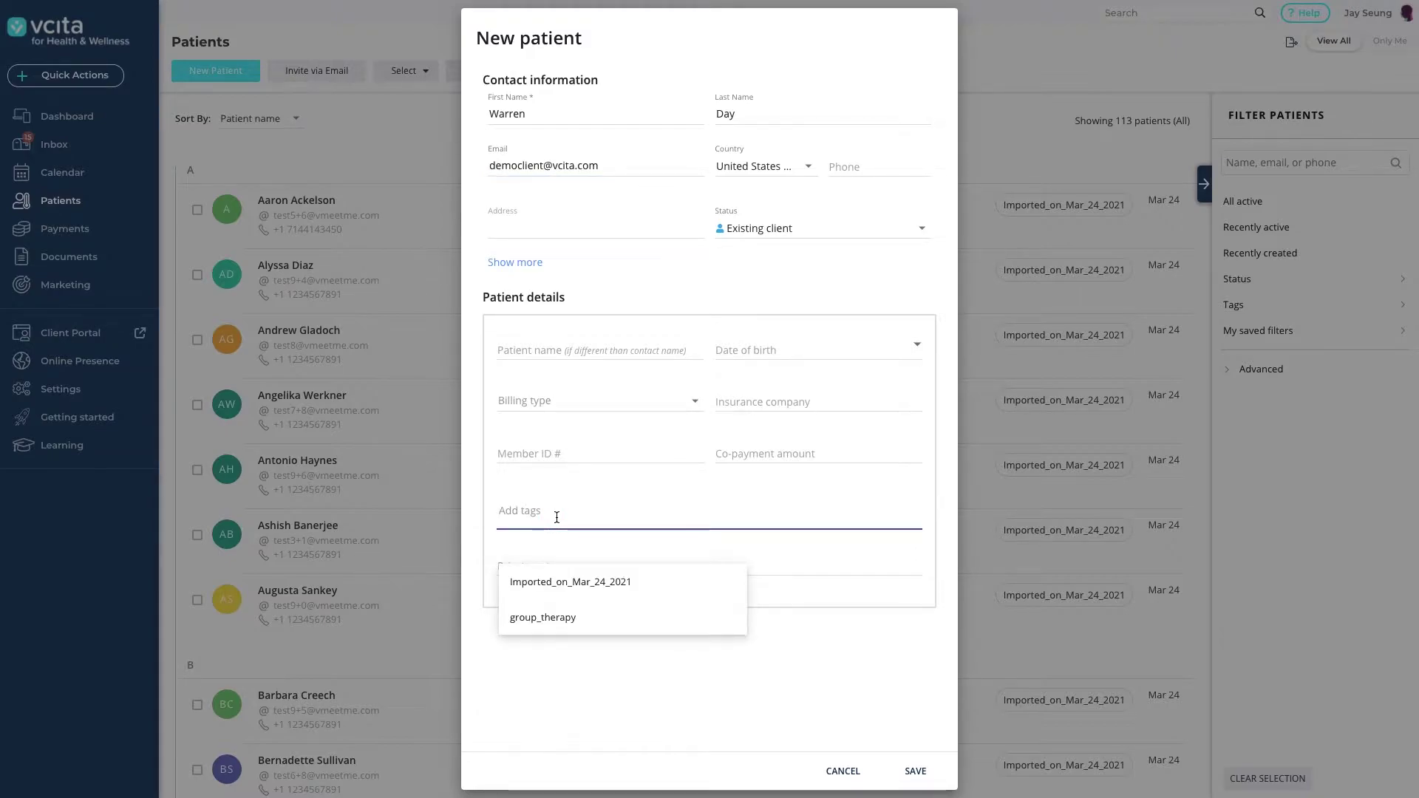
left_click(555, 623)
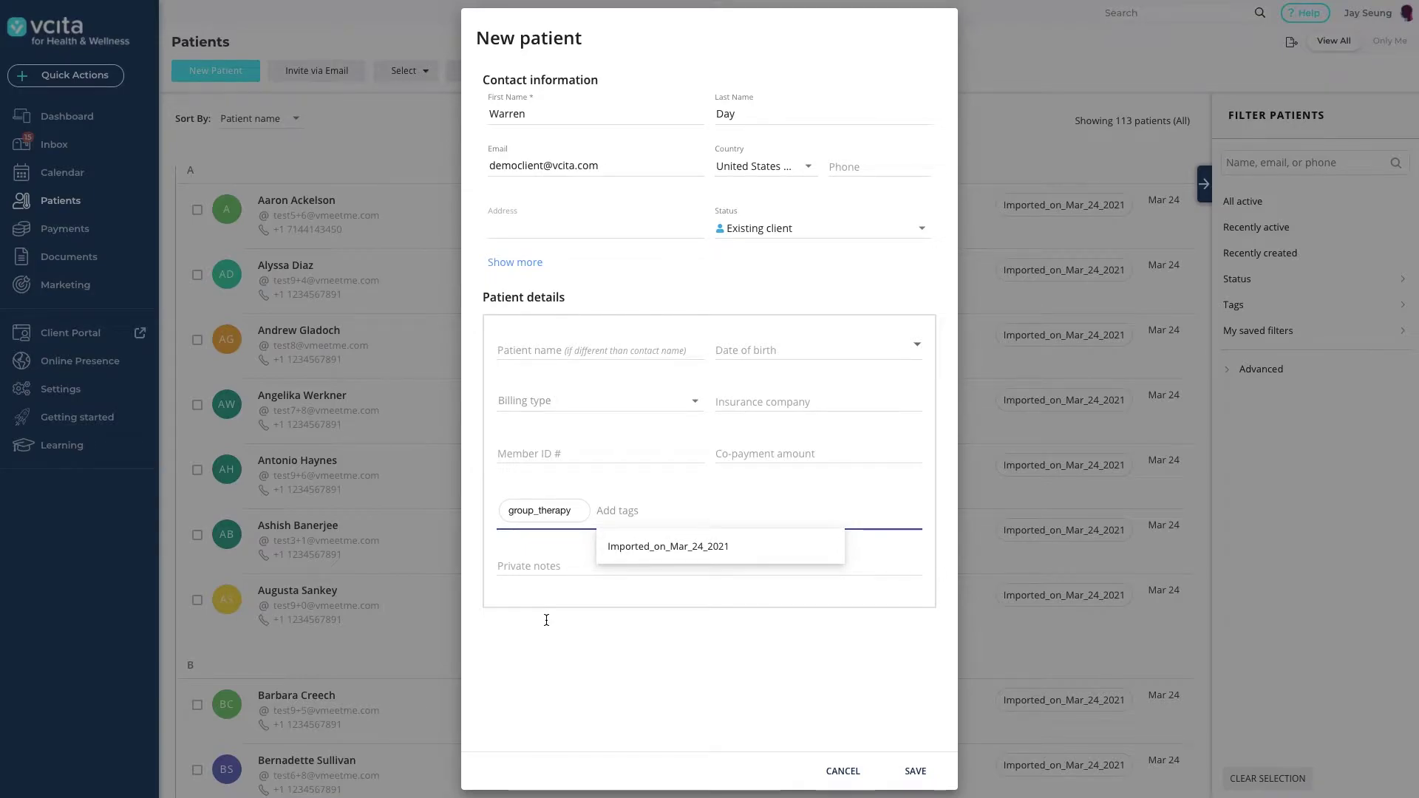
type("insuranc")
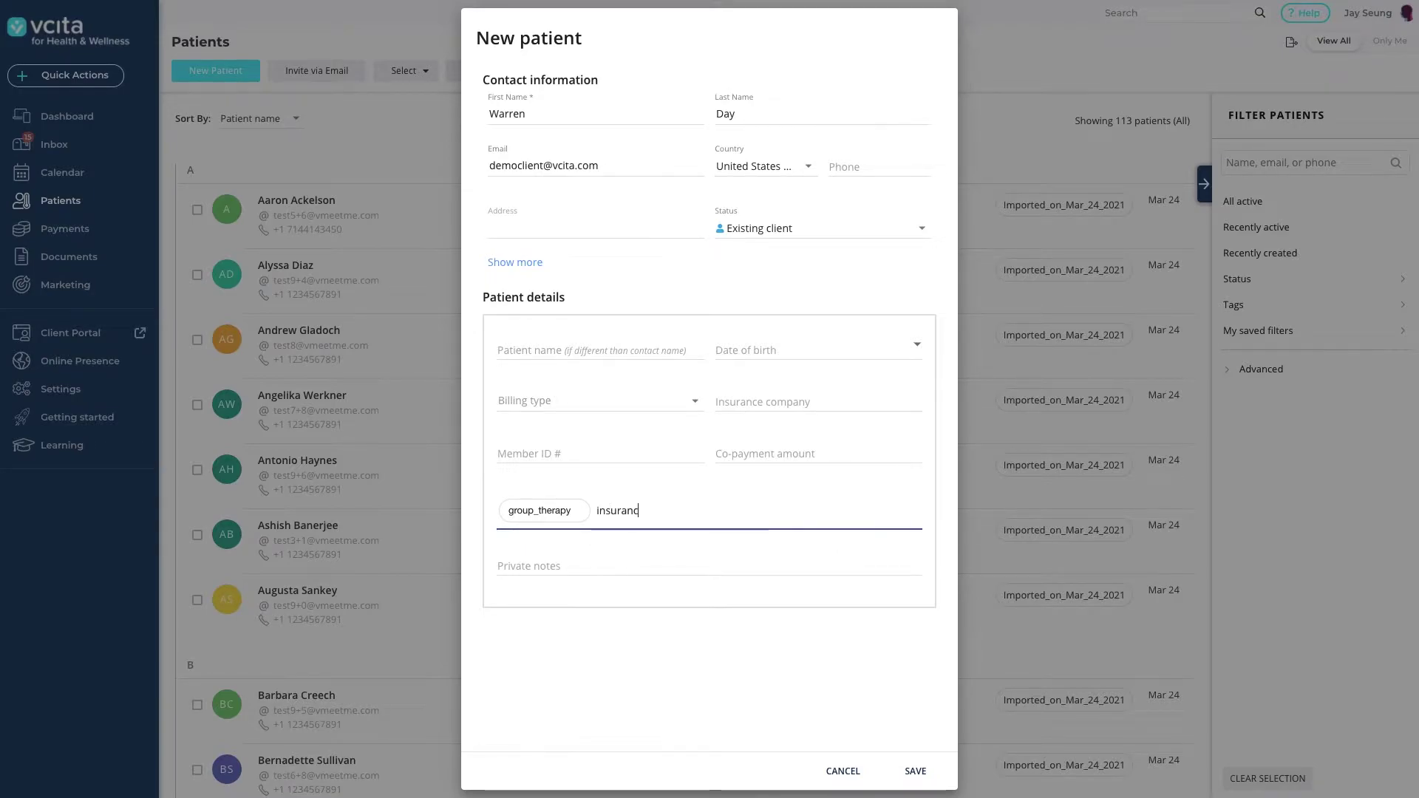
type("e")
key("Return")
type("anxie")
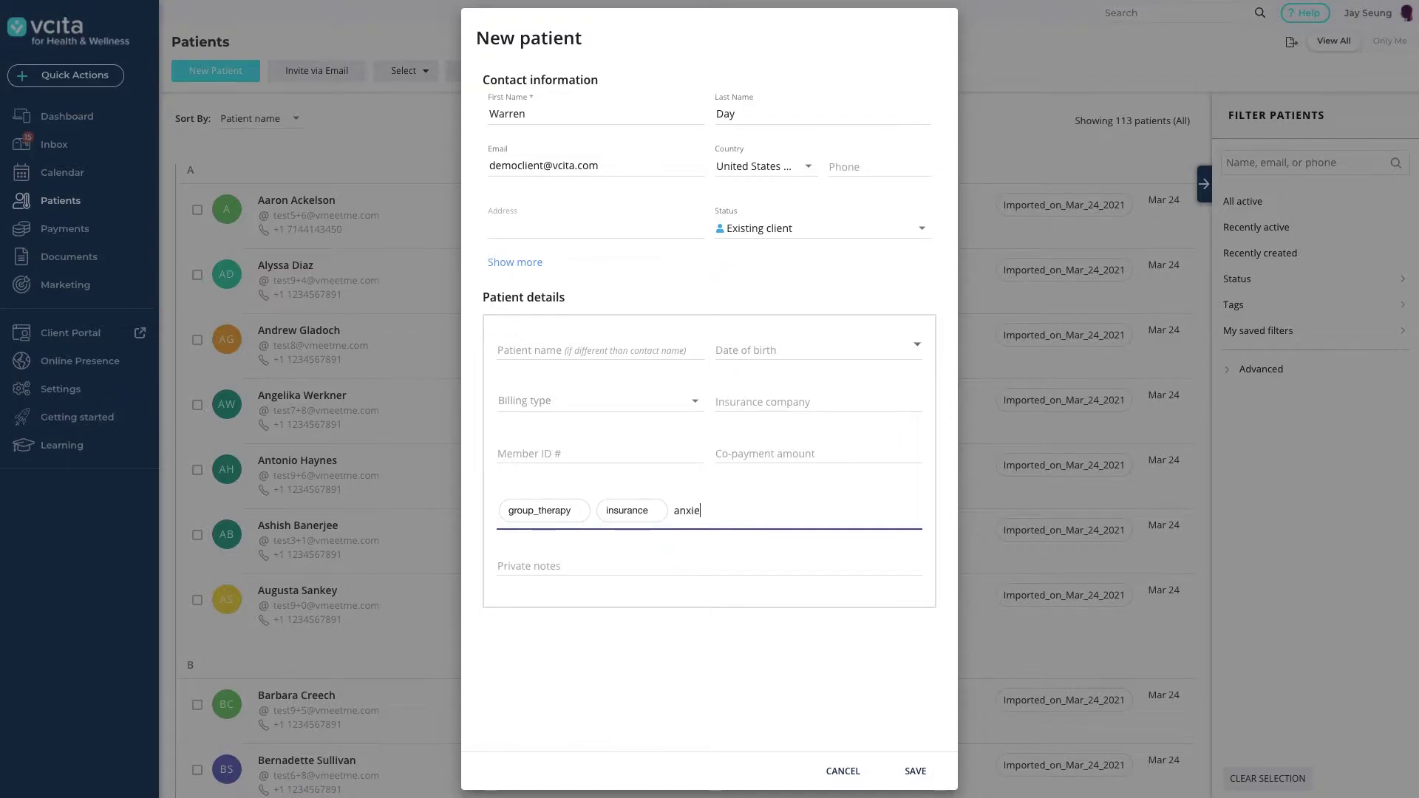
type("ty")
key("Return")
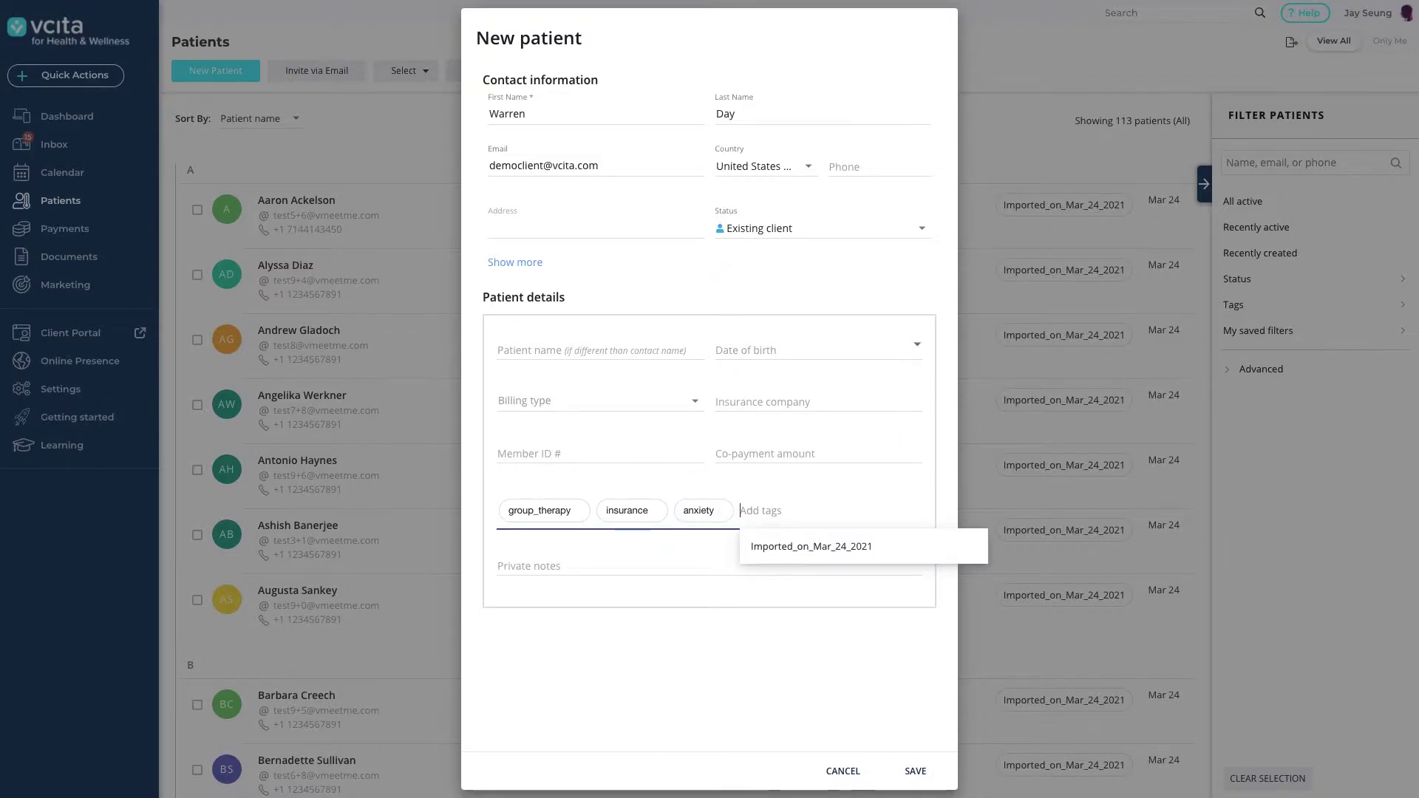
Add the private note 'Positive results in a group therapy environment' and save the patient.
left_click(542, 569)
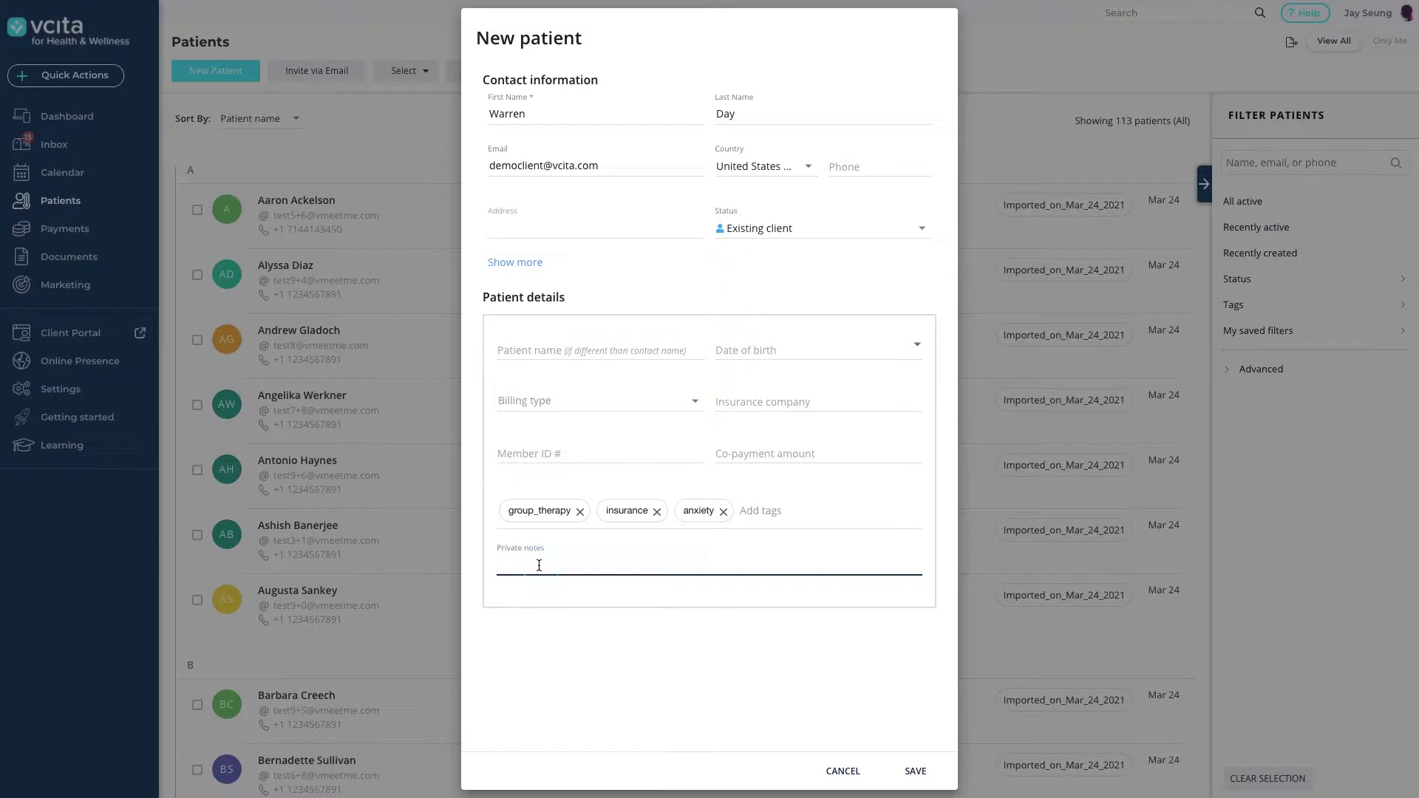
type("Positive results in a group therapy environment")
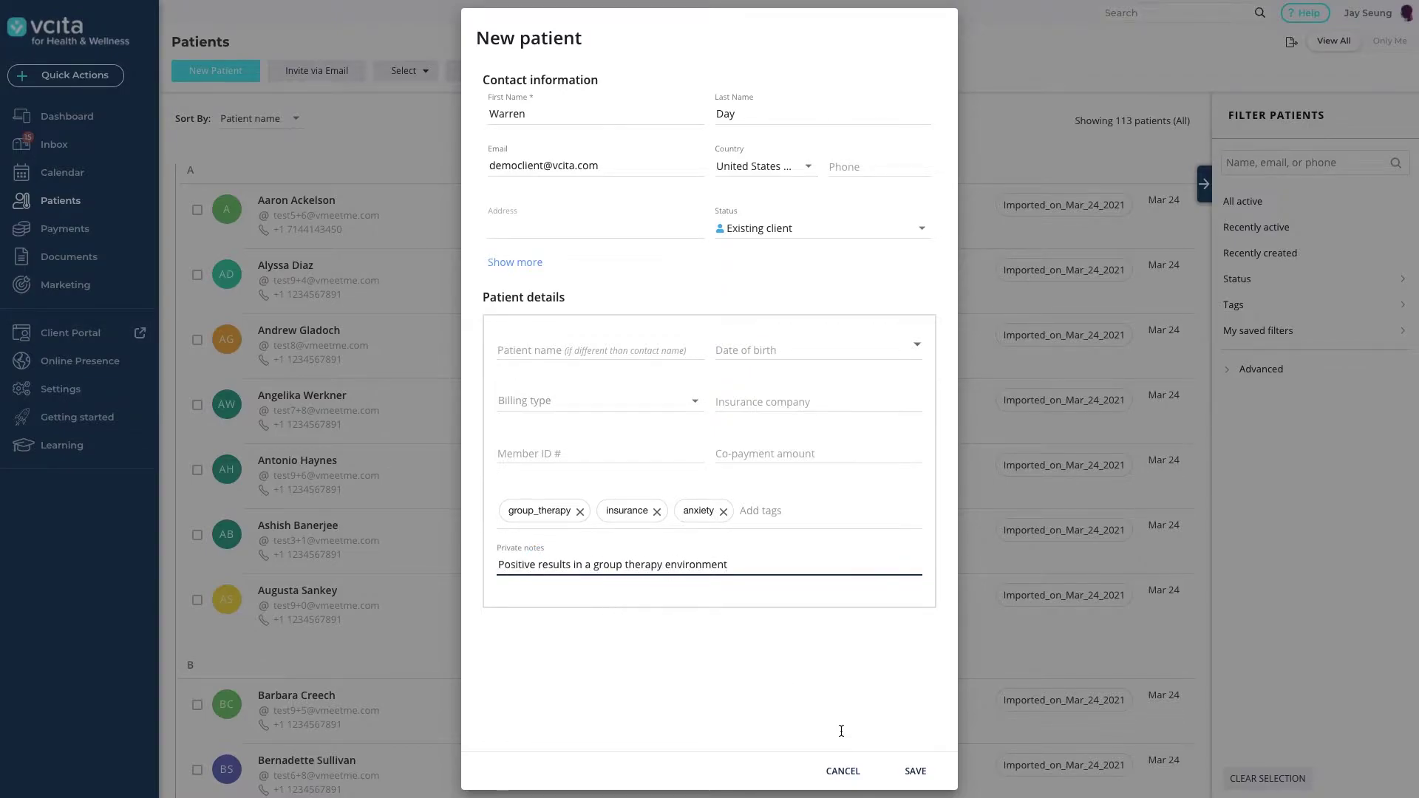
left_click(914, 771)
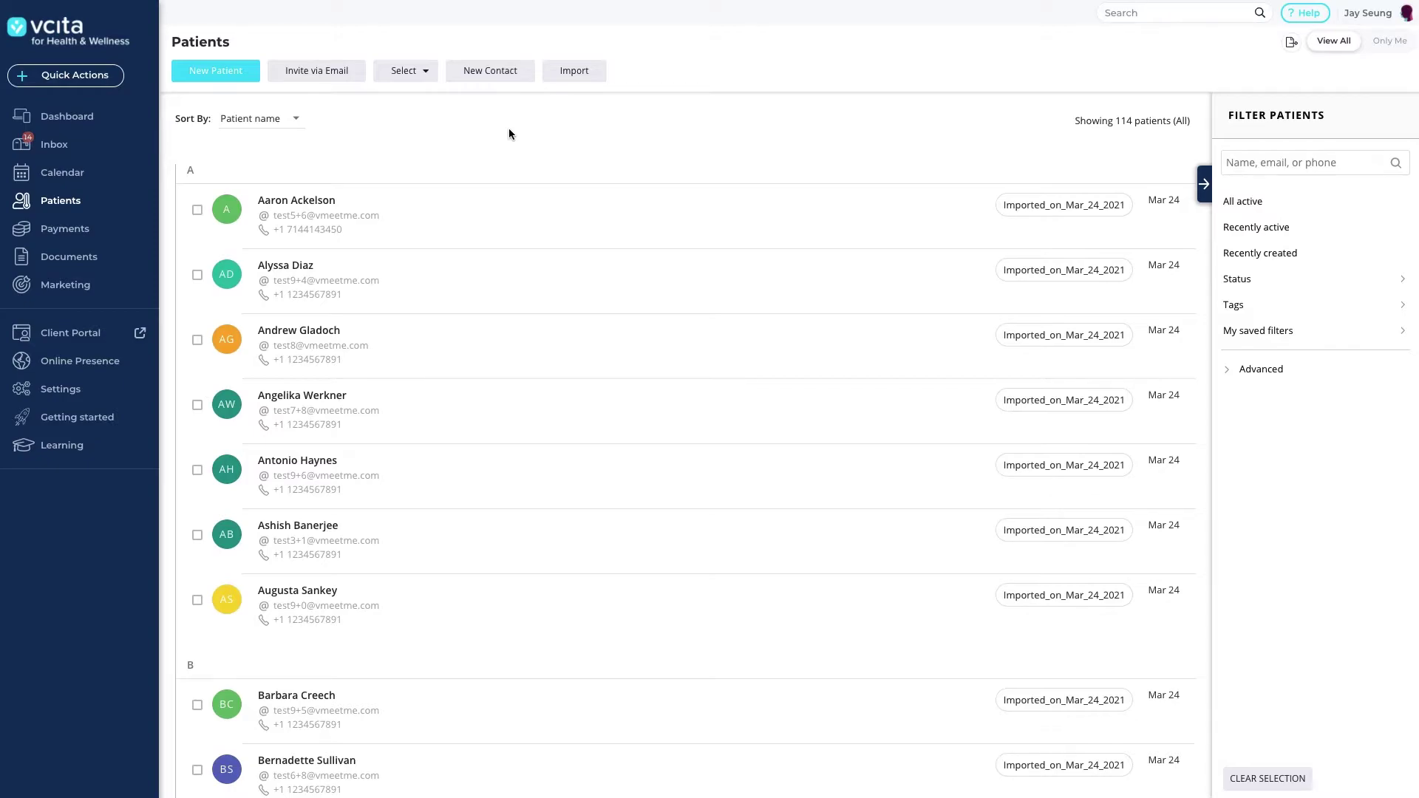
Start a client import and choose Spreadsheet as the import source.
left_click(567, 70)
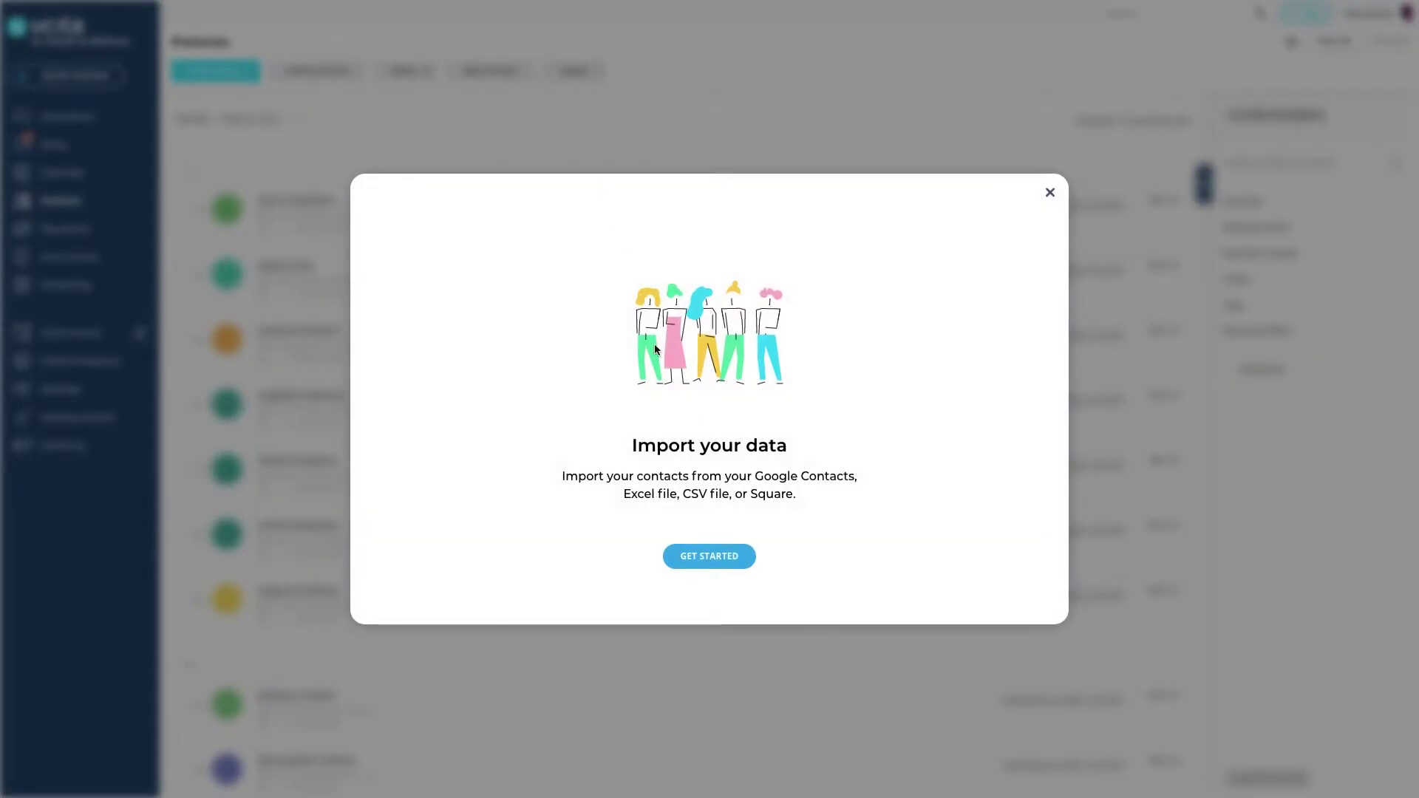
left_click(705, 568)
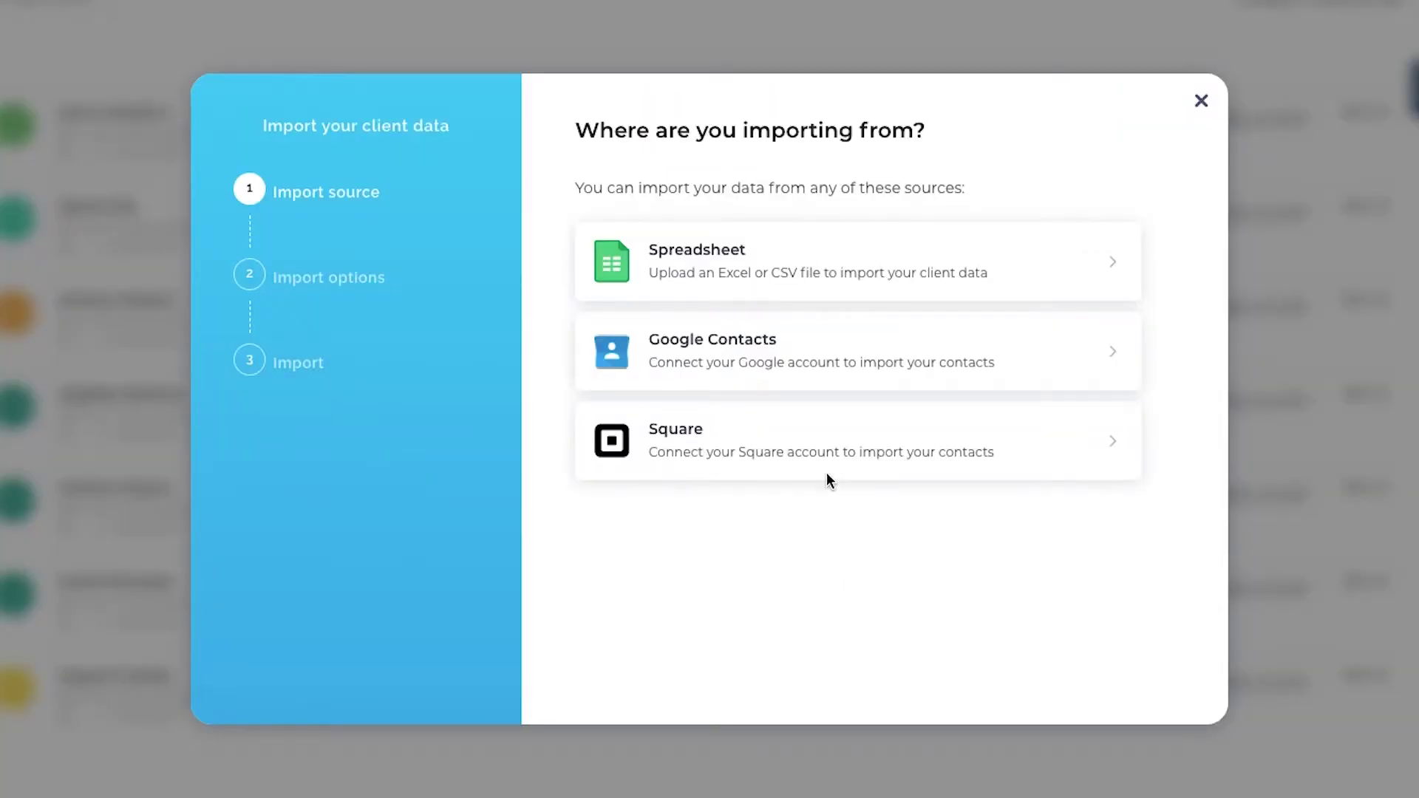
left_click(819, 262)
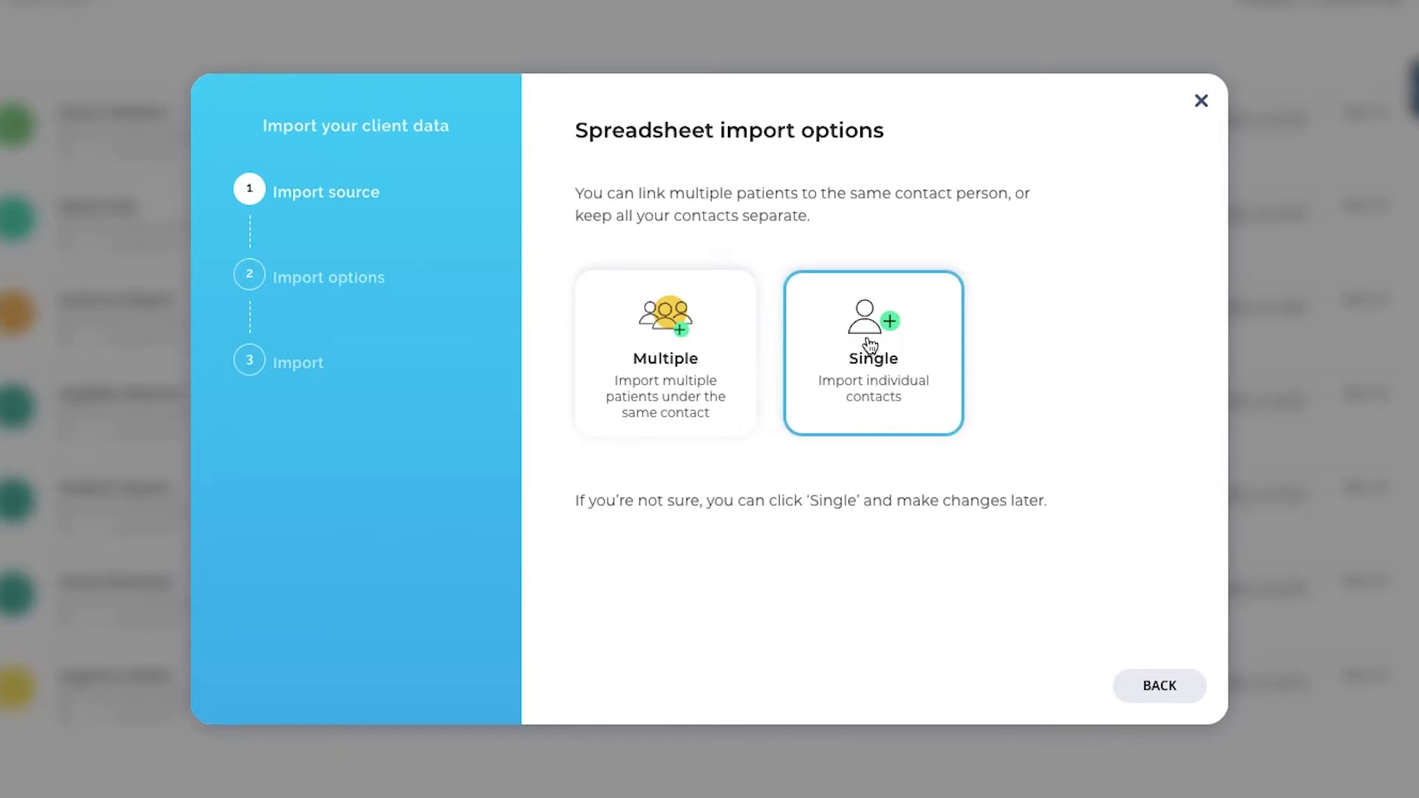
Choose the Single option so each spreadsheet row imports as an individual contact.
left_click(872, 354)
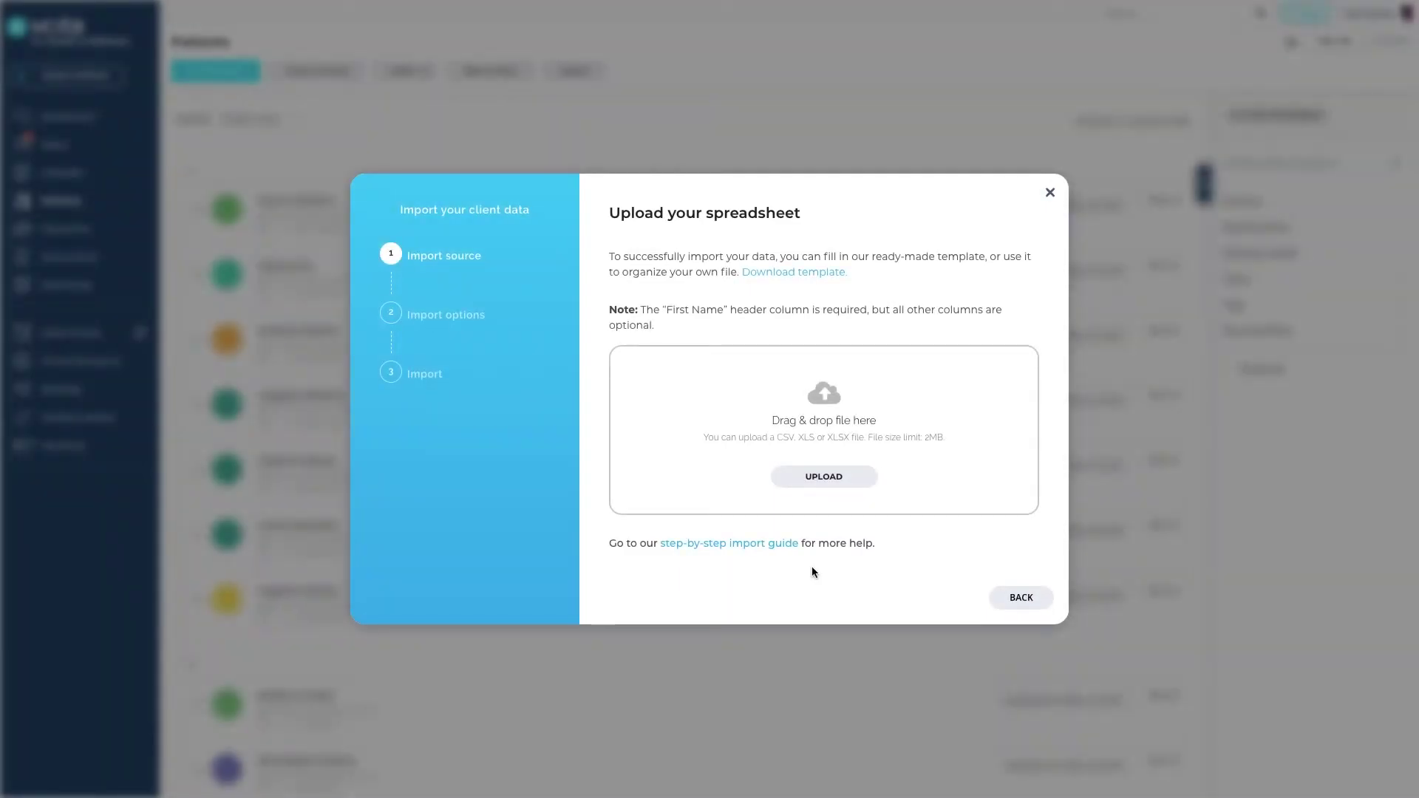
Upload the clientimport.xlsx spreadsheet to the import dialog.
left_click(823, 480)
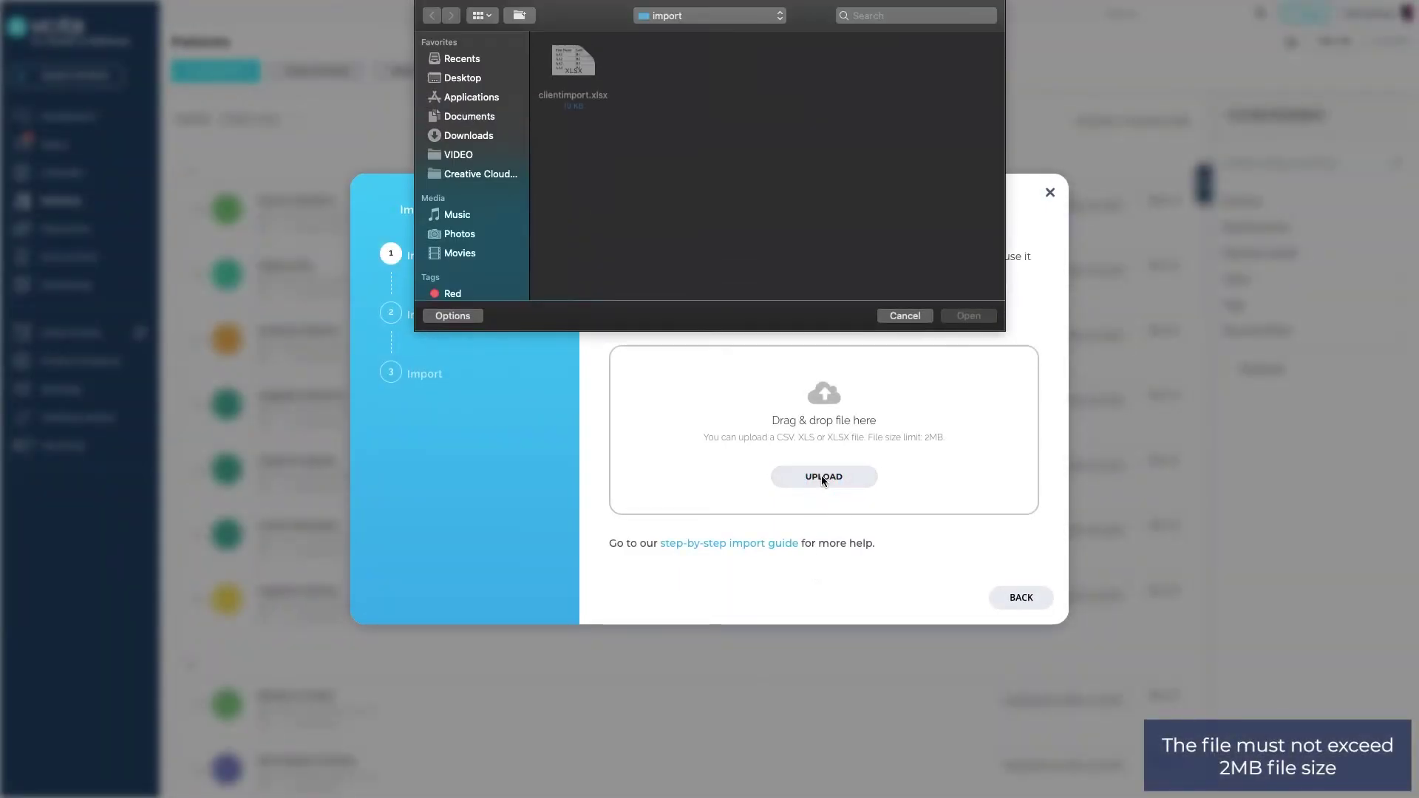
left_click(586, 103)
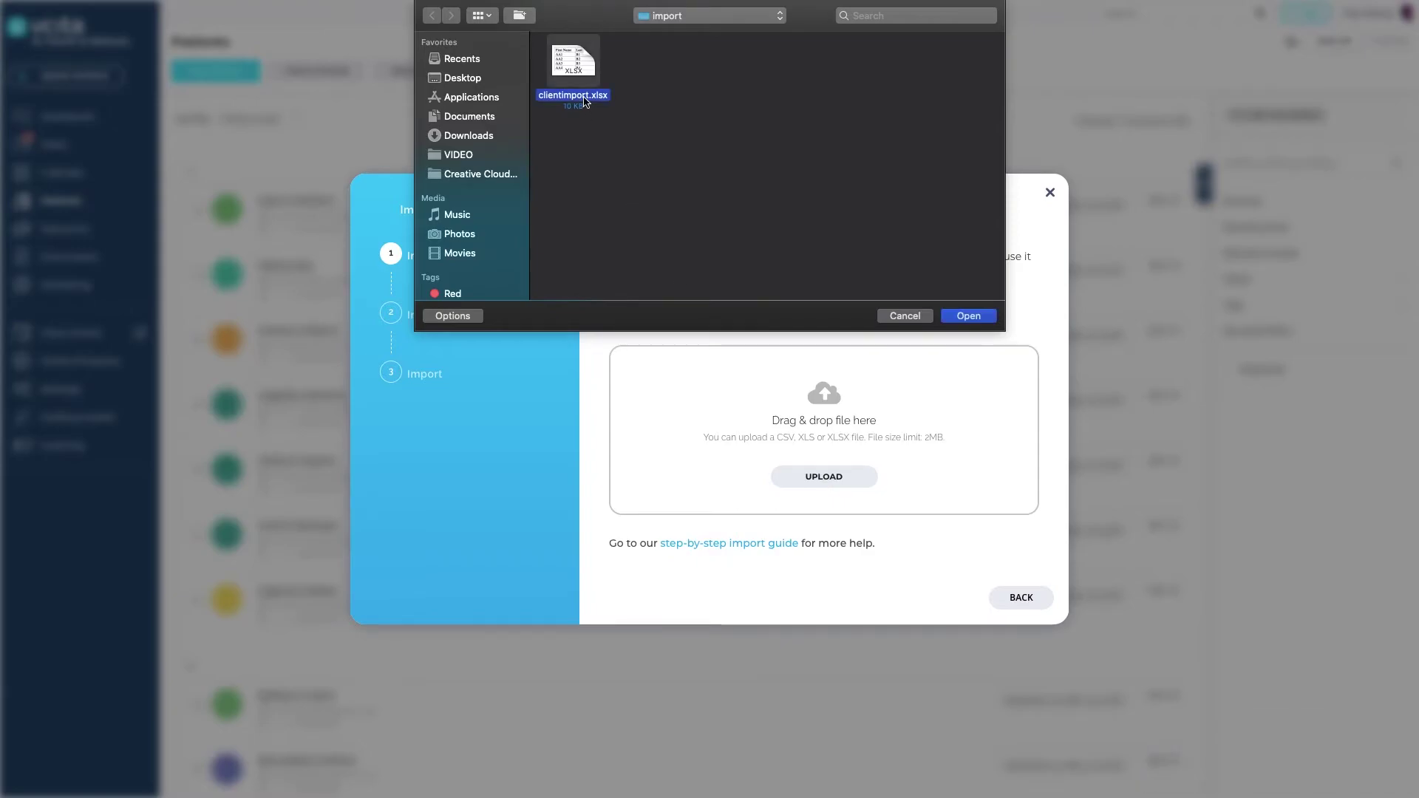
left_click(970, 317)
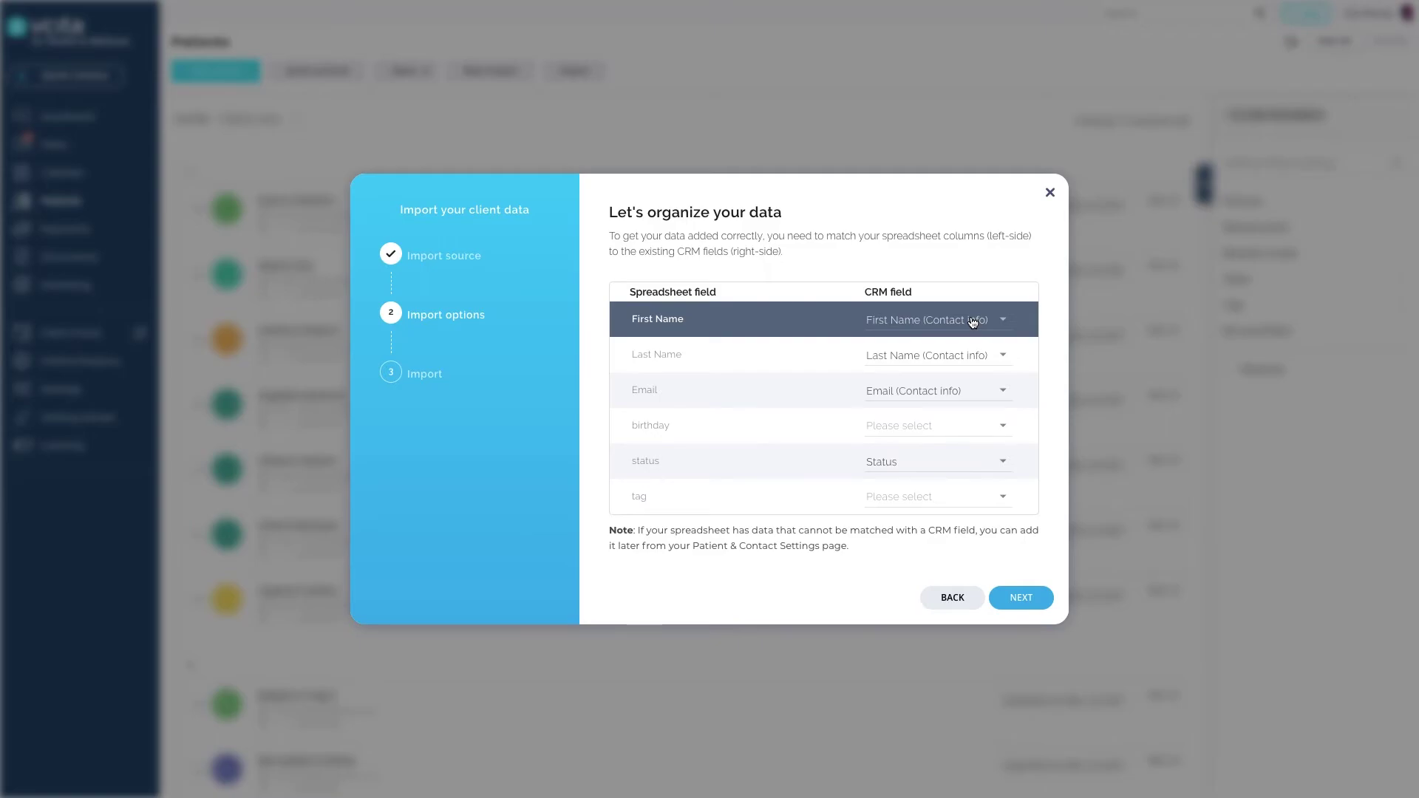
Map the birthday column to Date of birth, set tag to Don't import, and continue.
left_click(997, 425)
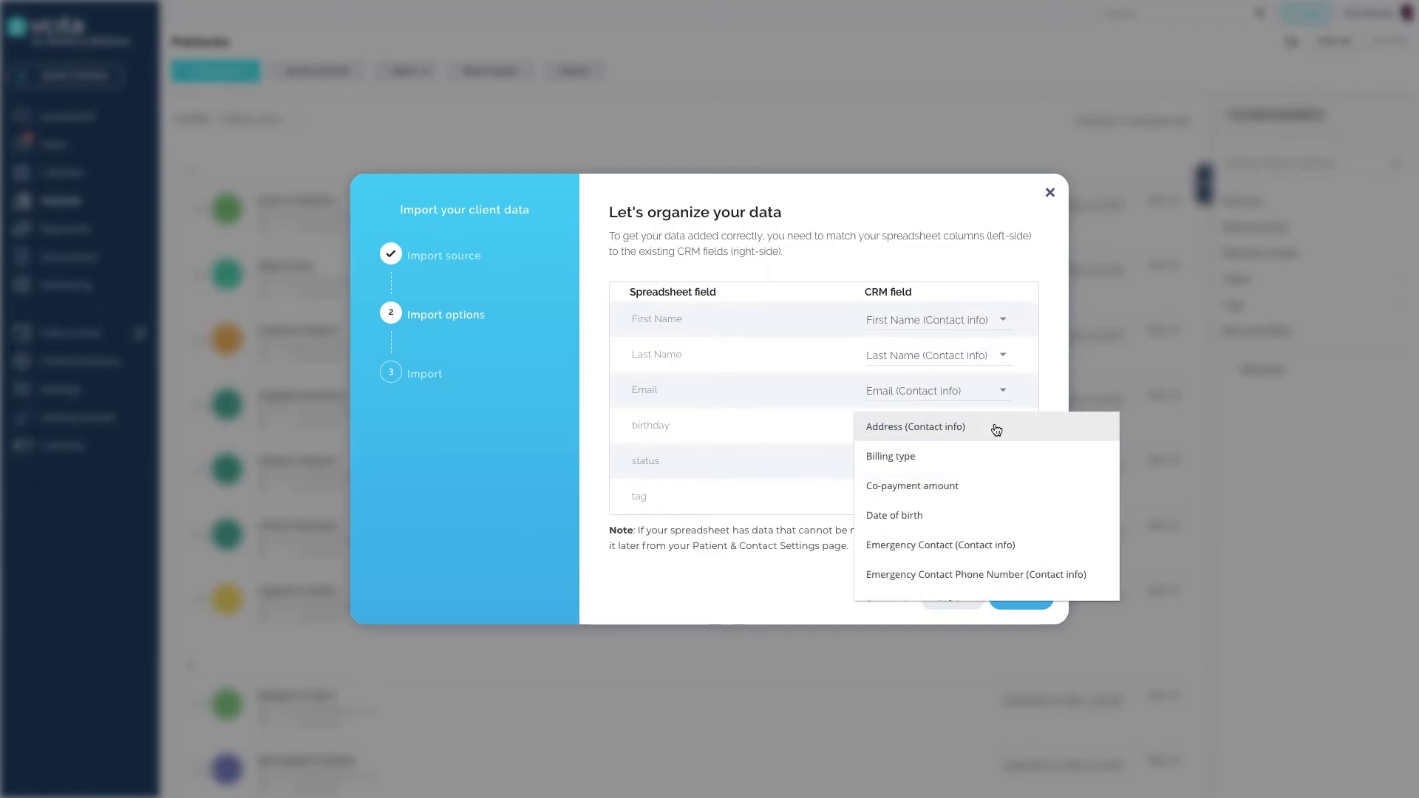
left_click(989, 514)
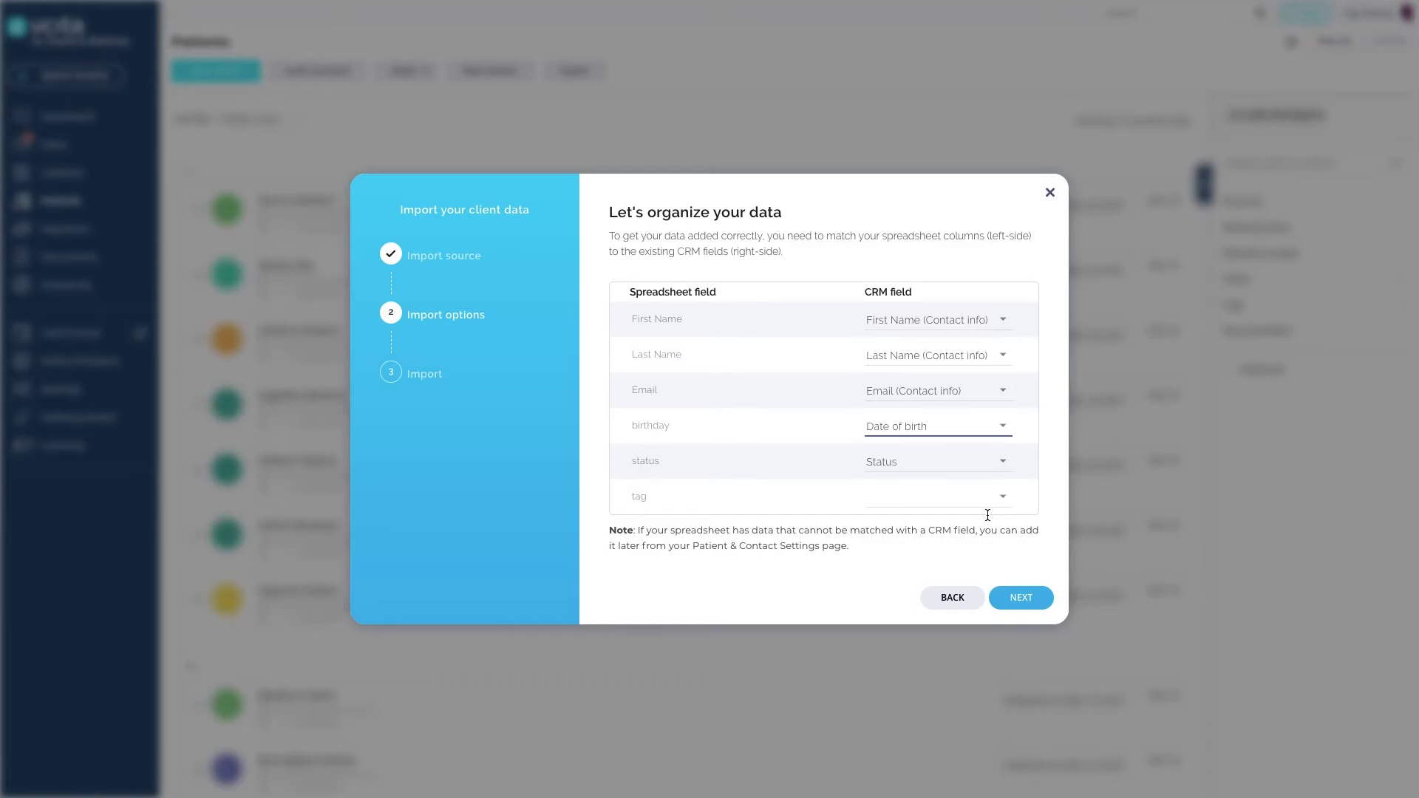
left_click(1001, 497)
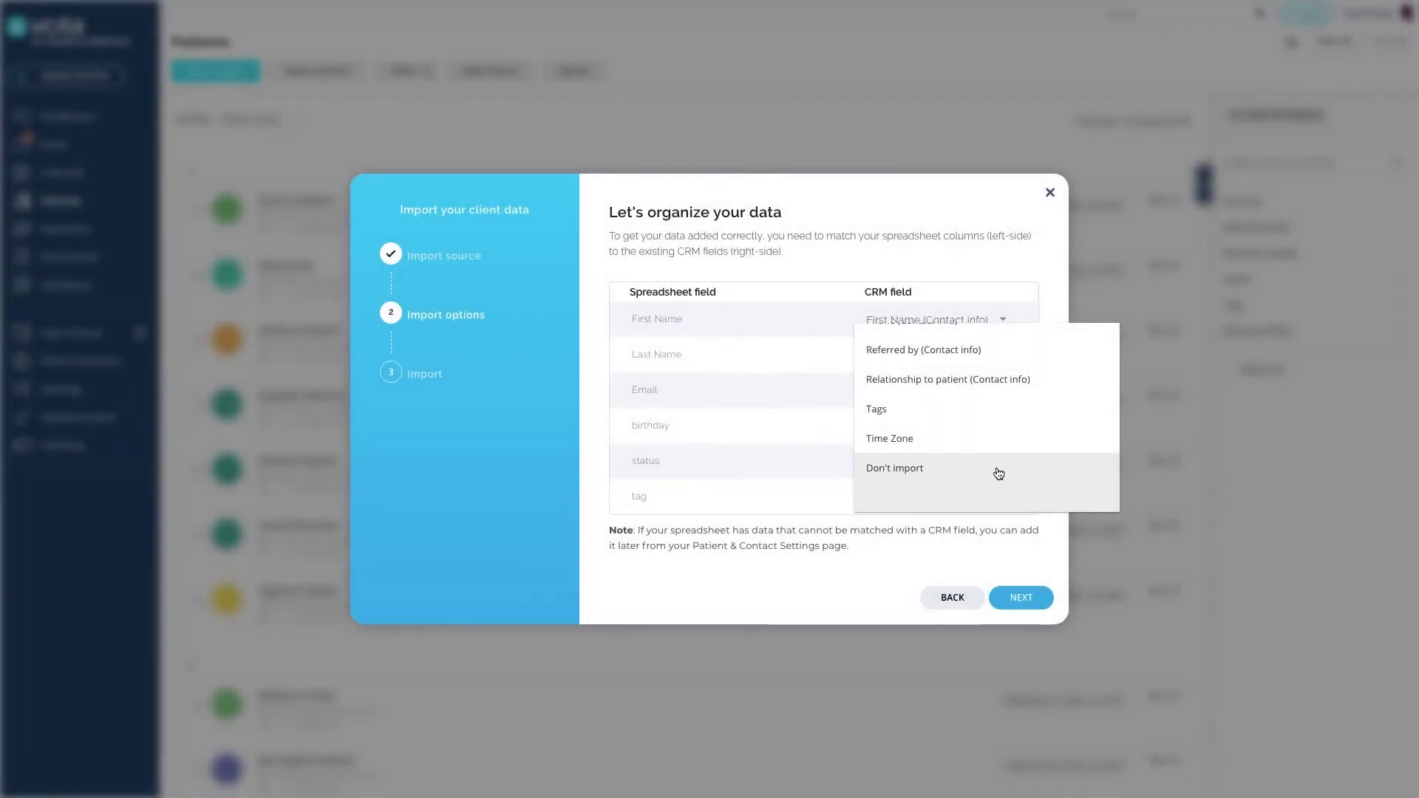
left_click(999, 470)
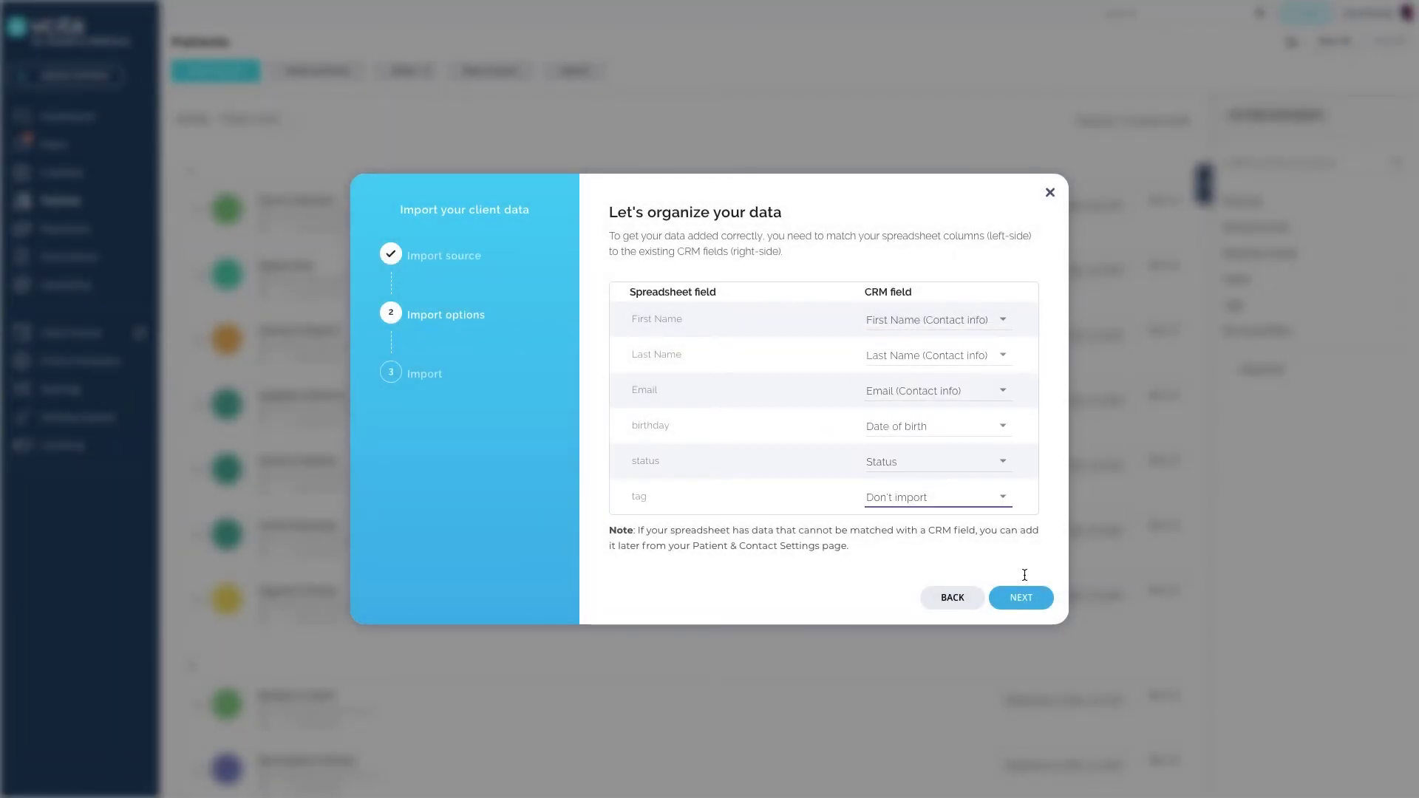
left_click(1024, 598)
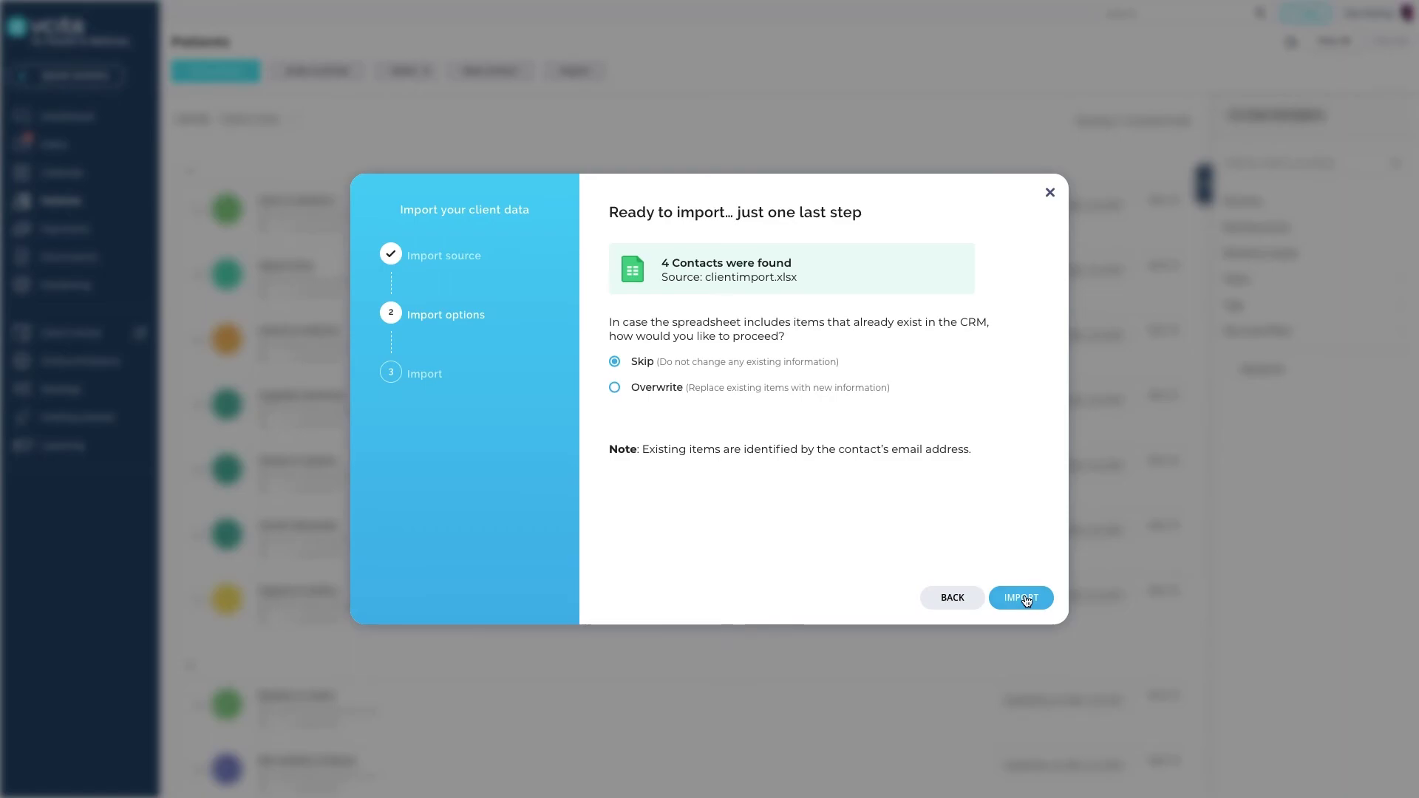
Import the 4 contacts from clientimport.xlsx, skipping existing items, and dismiss the progress notice.
left_click(1027, 598)
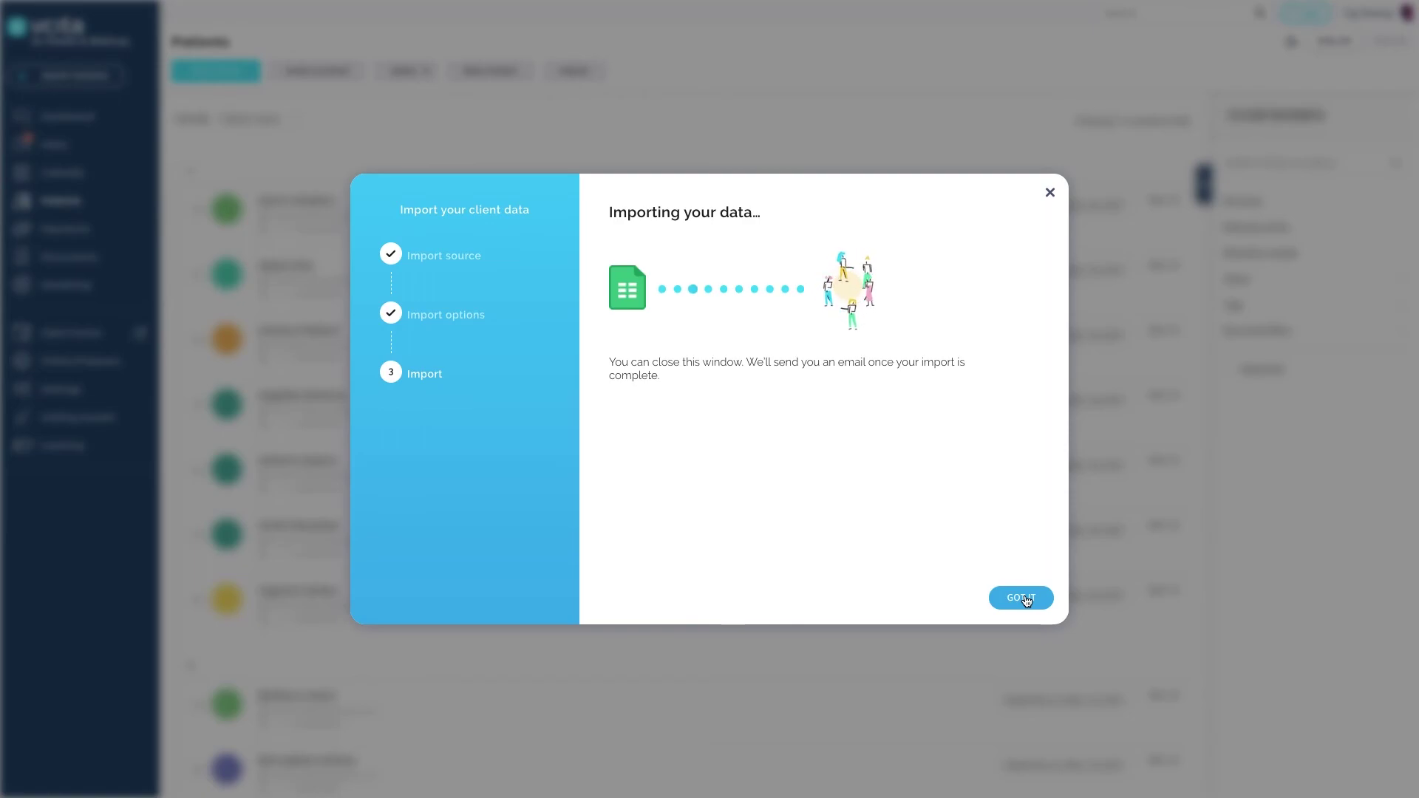
left_click(1024, 599)
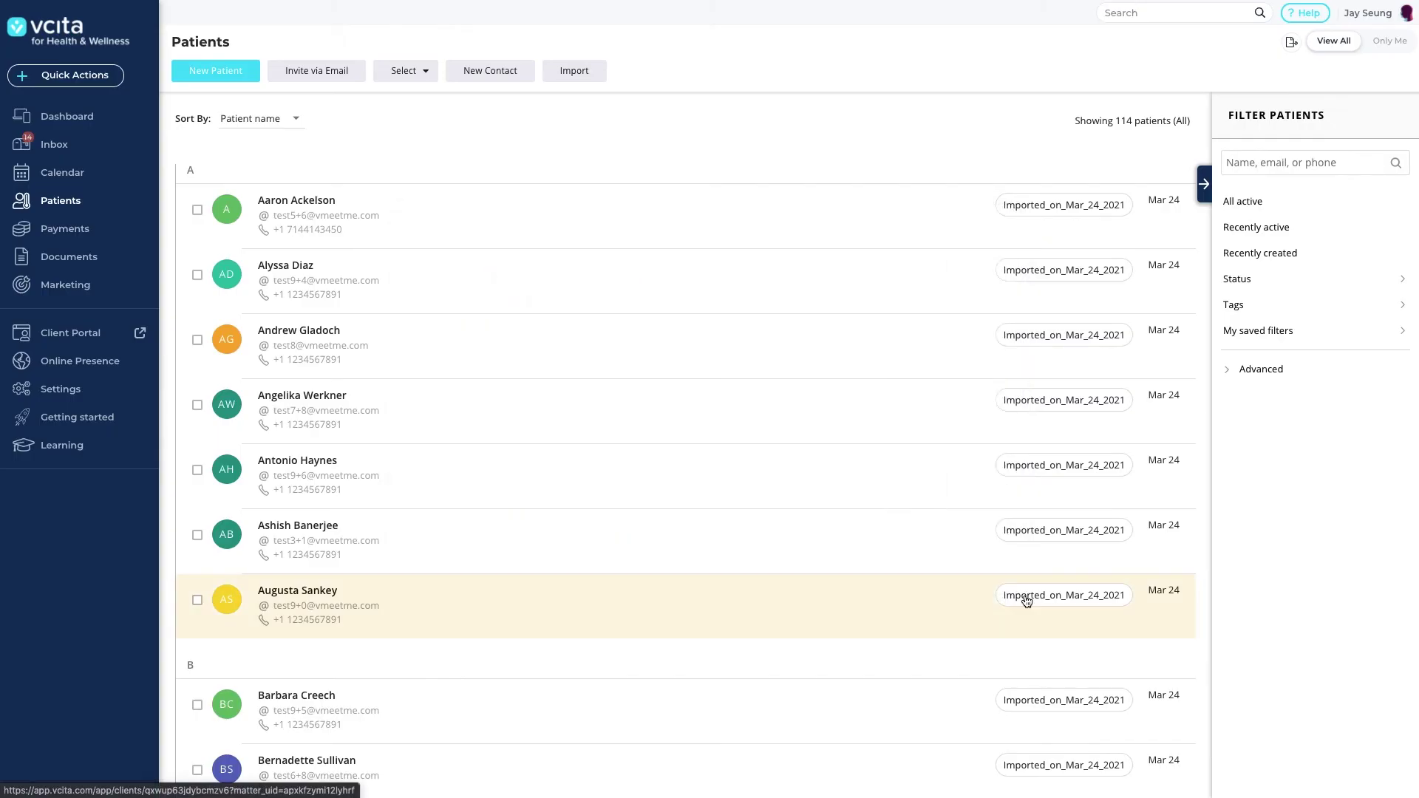